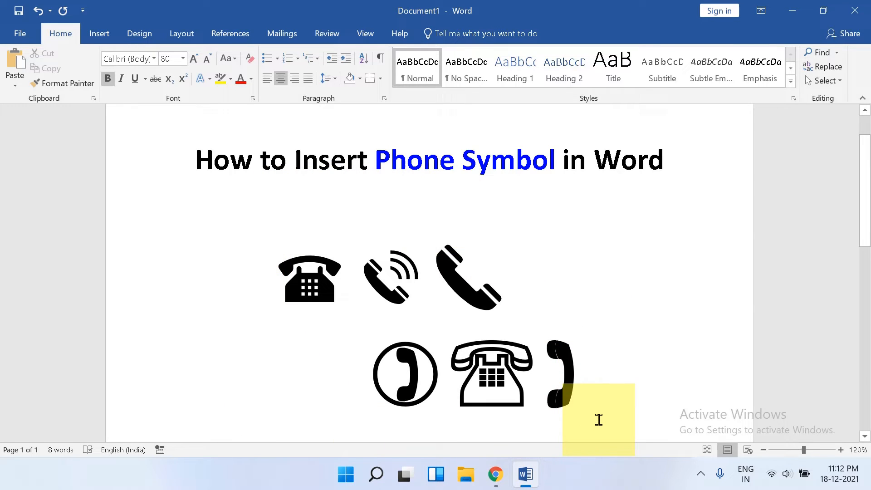
# Step: Delete the sample phone symbols, leaving an empty line under the title
pyautogui.click(599, 398)
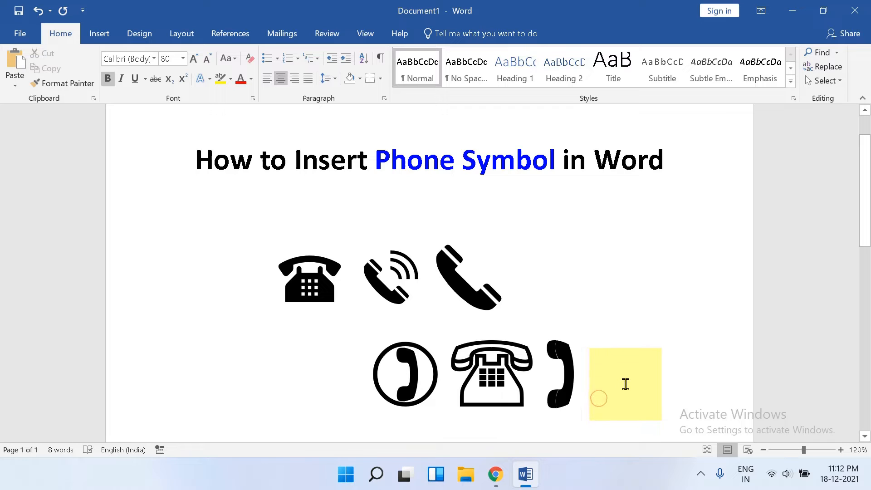
pyautogui.press('BackSpace')
pyautogui.press('BackSpace')
pyautogui.press('BackSpace')
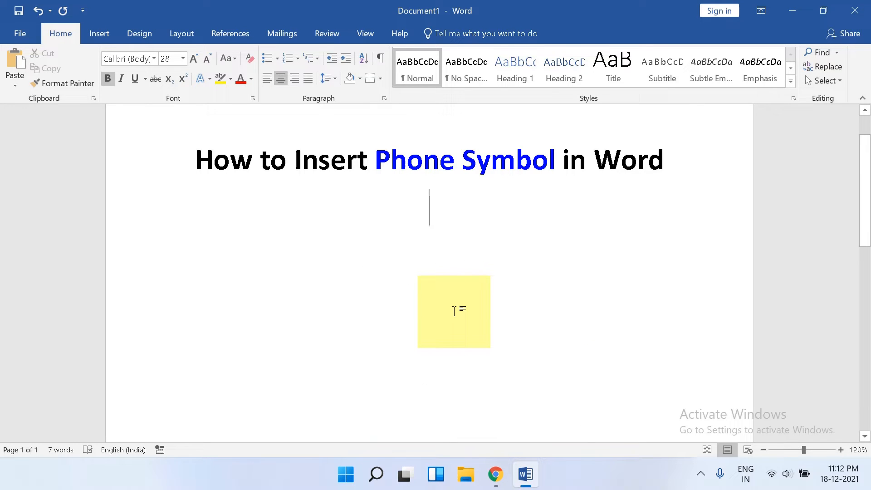
# Step: Search the icon library for 'phone' and choose the first phone icons
pyautogui.click(112, 39)
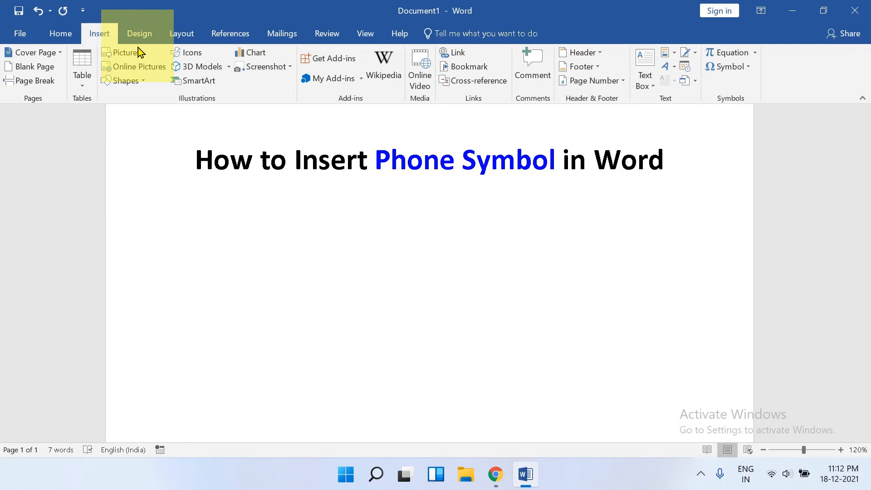
pyautogui.click(204, 54)
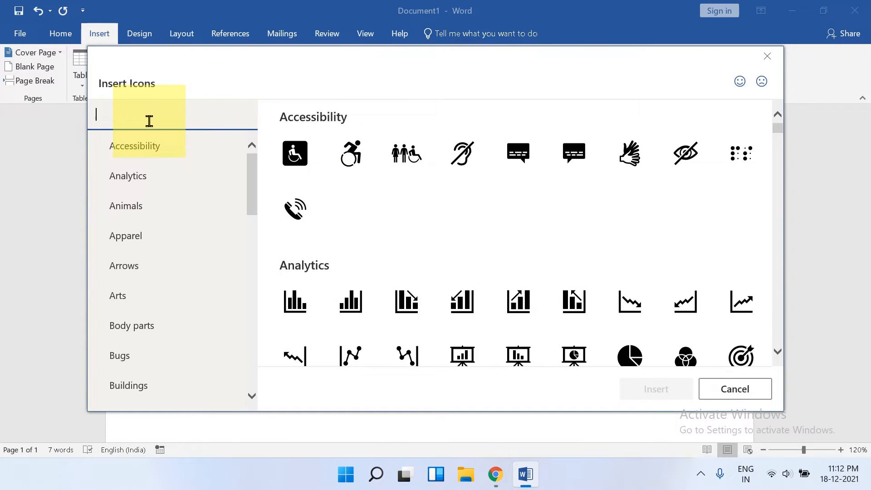
pyautogui.write('phone')
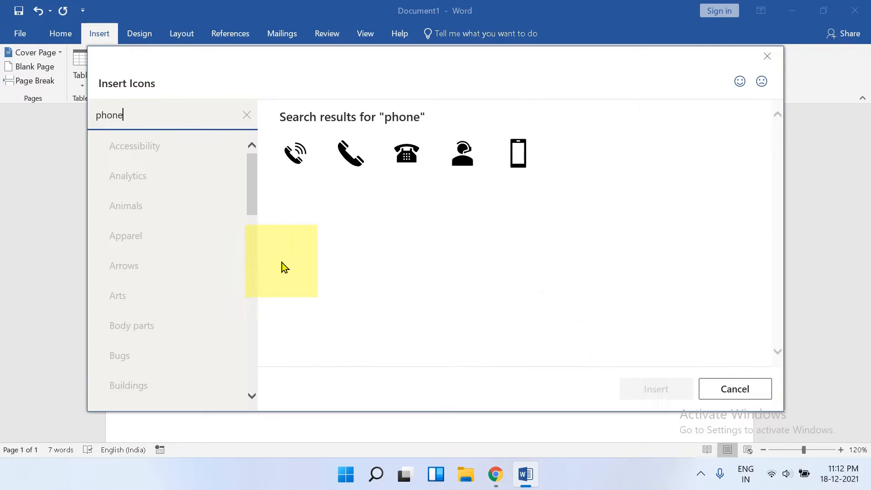
pyautogui.click(300, 154)
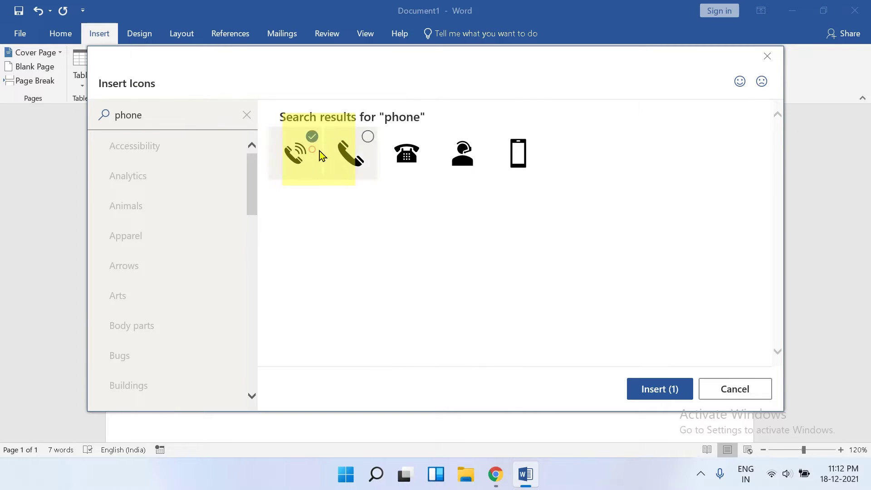
pyautogui.click(368, 137)
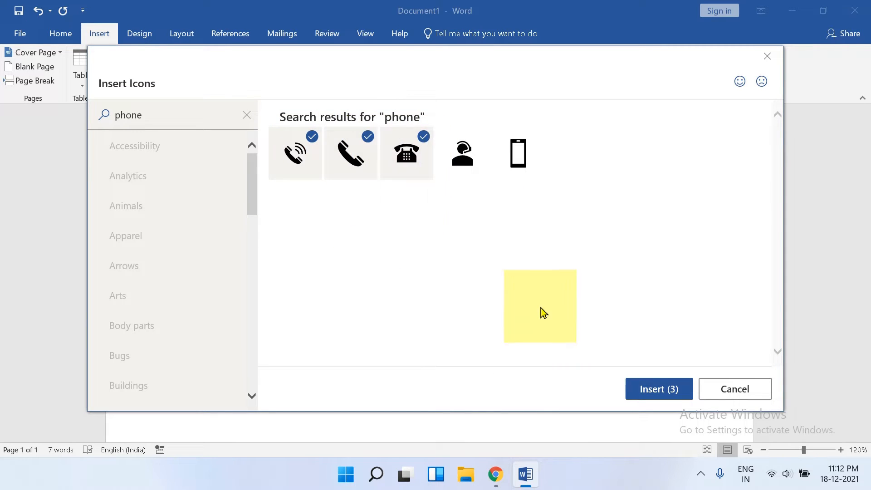
# Step: Insert the three chosen phone icons and select the desk telephone icon
pyautogui.click(652, 393)
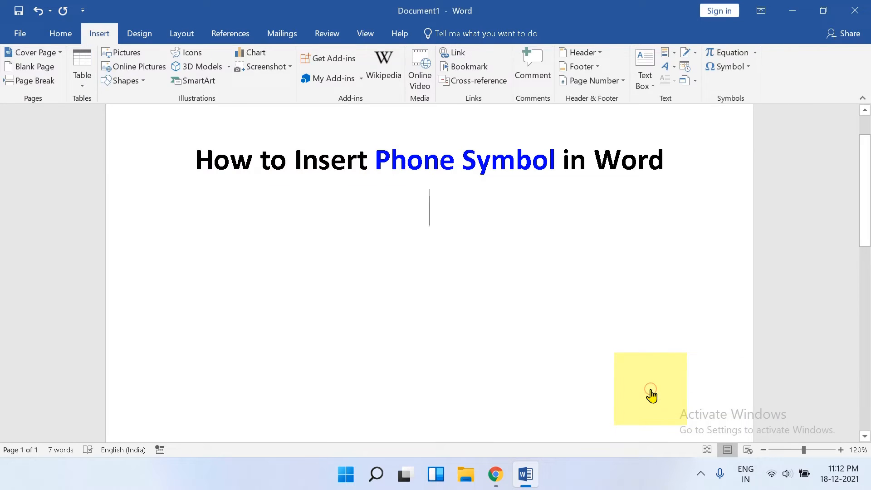
pyautogui.click(393, 358)
pyautogui.click(534, 266)
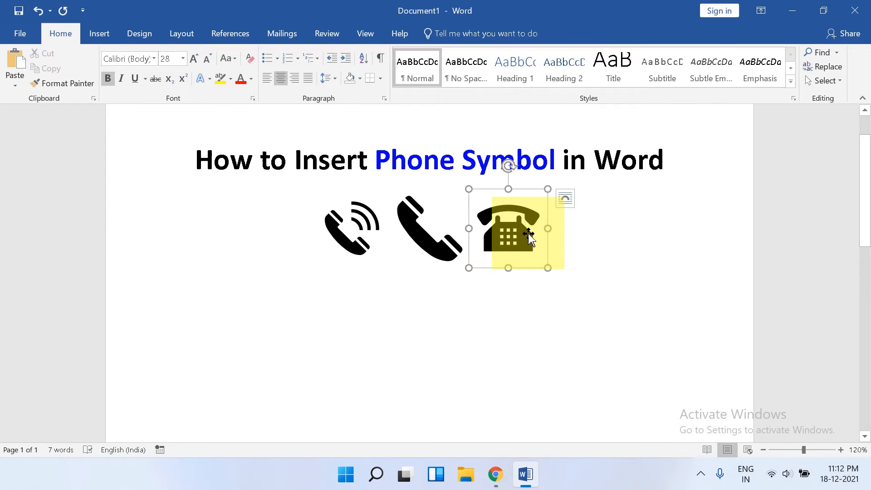
pyautogui.click(540, 295)
pyautogui.click(517, 232)
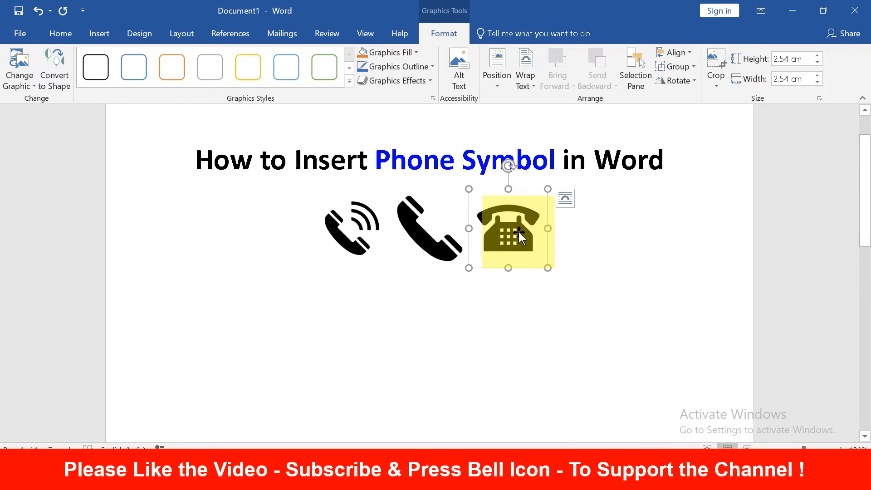
# Step: Wrap the desk telephone icon In Front of Text and drag it over the handset
pyautogui.rightClick(518, 230)
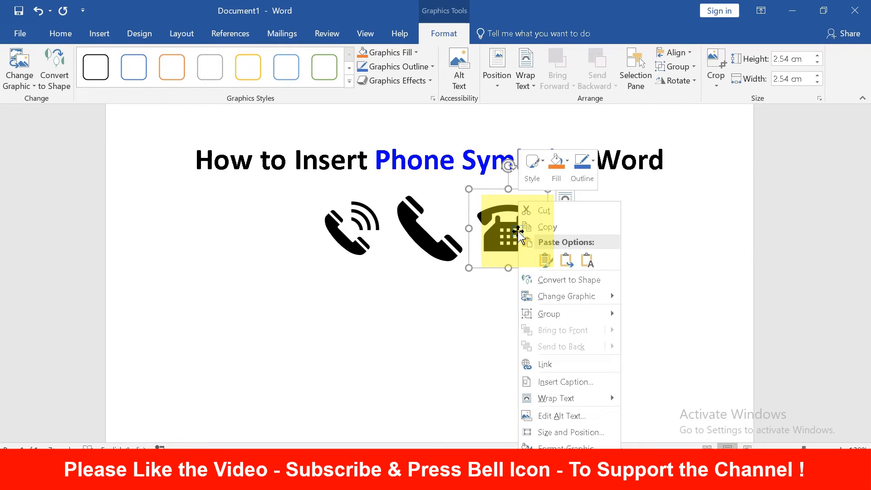
pyautogui.moveTo(556, 398)
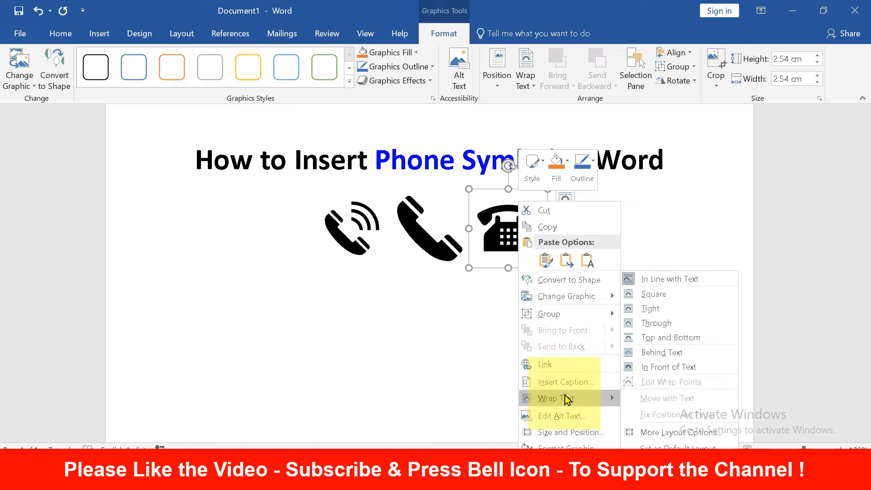
pyautogui.click(647, 369)
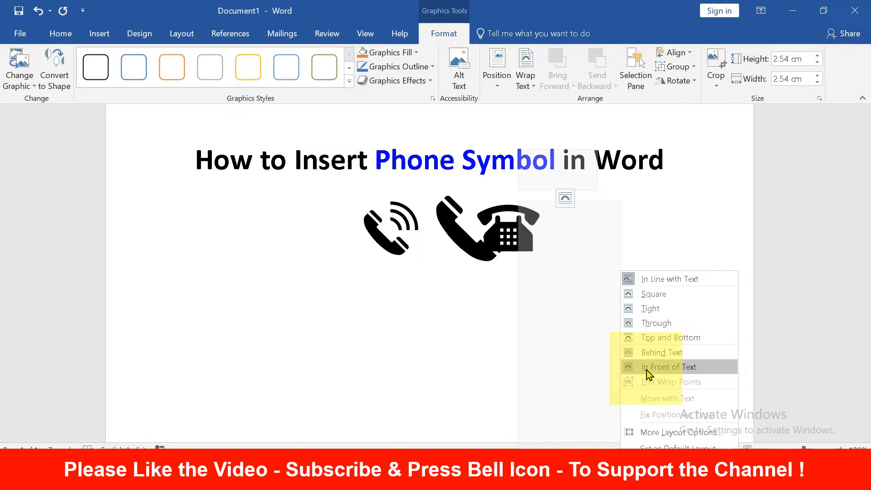
pyautogui.click(648, 369)
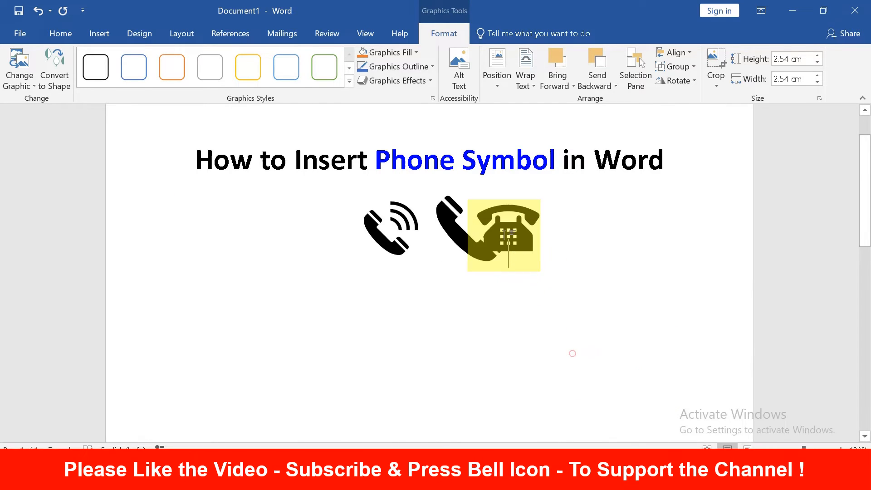
pyautogui.click(572, 353)
pyautogui.click(507, 230)
pyautogui.moveTo(507, 230)
pyautogui.mouseDown()
pyautogui.moveTo(449, 344)
pyautogui.moveTo(328, 297)
pyautogui.moveTo(457, 326)
pyautogui.moveTo(429, 287)
pyautogui.mouseUp()
# Step: Move the handset icon left, then undo to remove the phone icons
pyautogui.click(470, 232)
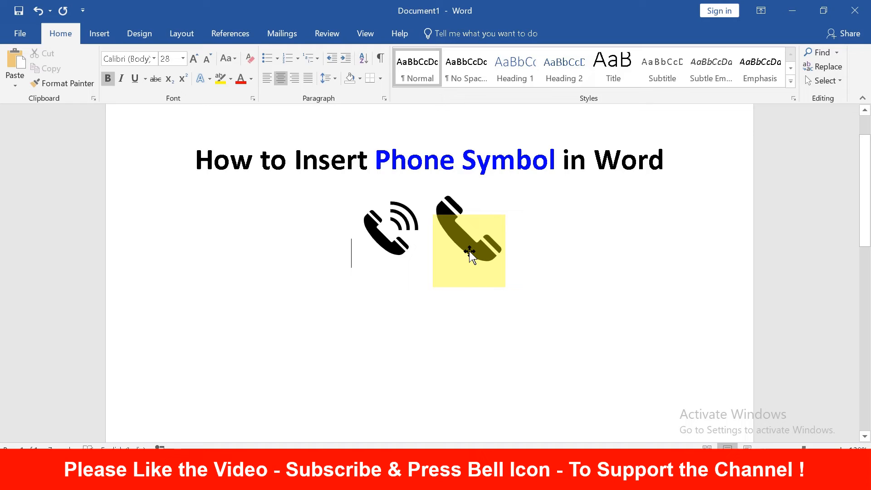
pyautogui.moveTo(470, 231); pyautogui.dragTo(431, 247)
pyautogui.hotkey('ctrl', 'z')
pyautogui.hotkey('ctrl', 'z')
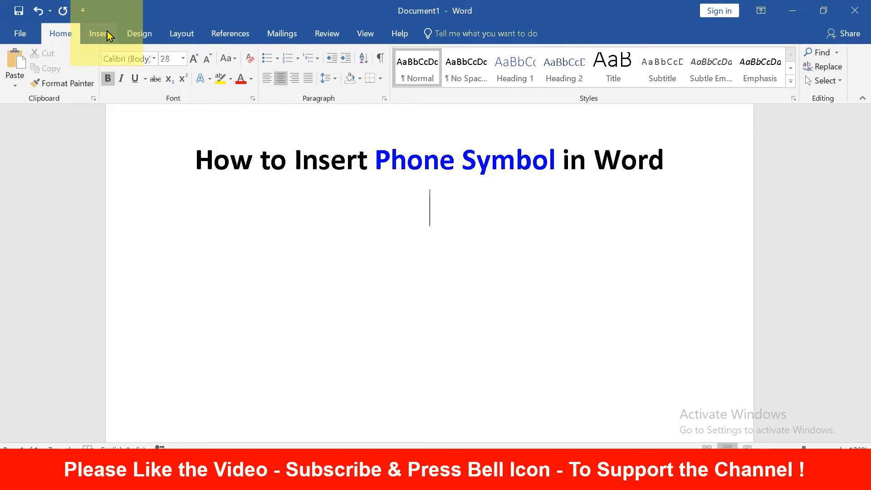
# Step: Bring up the full Symbol dialog via More Symbols
pyautogui.click(99, 34)
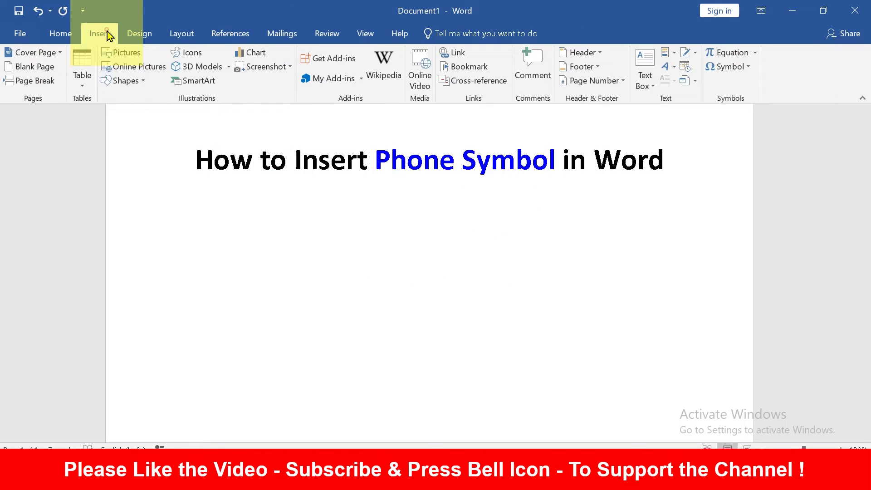
pyautogui.click(729, 66)
pyautogui.click(751, 167)
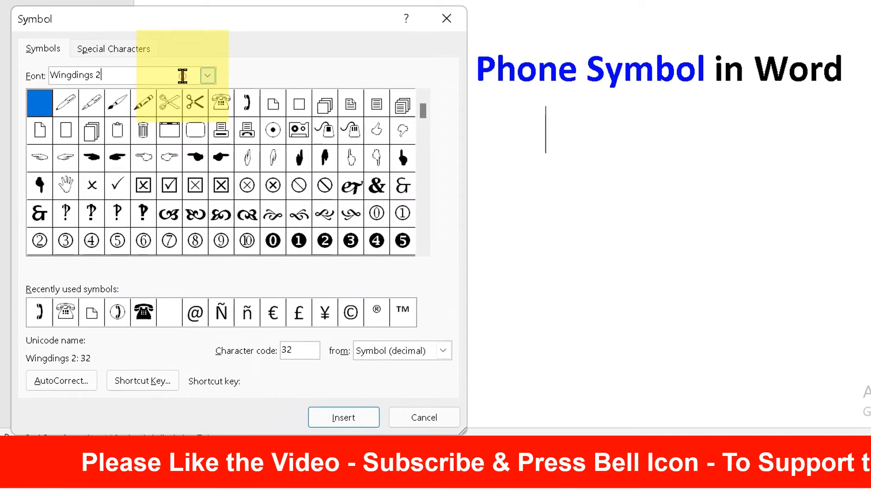
# Step: Insert the Wingdings desk telephone and circled handset symbols under the title
pyautogui.press('Return')
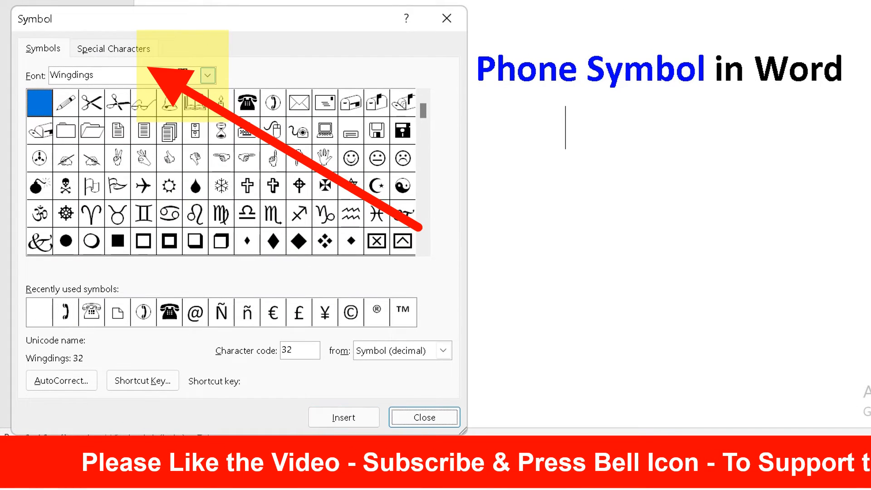
pyautogui.click(248, 106)
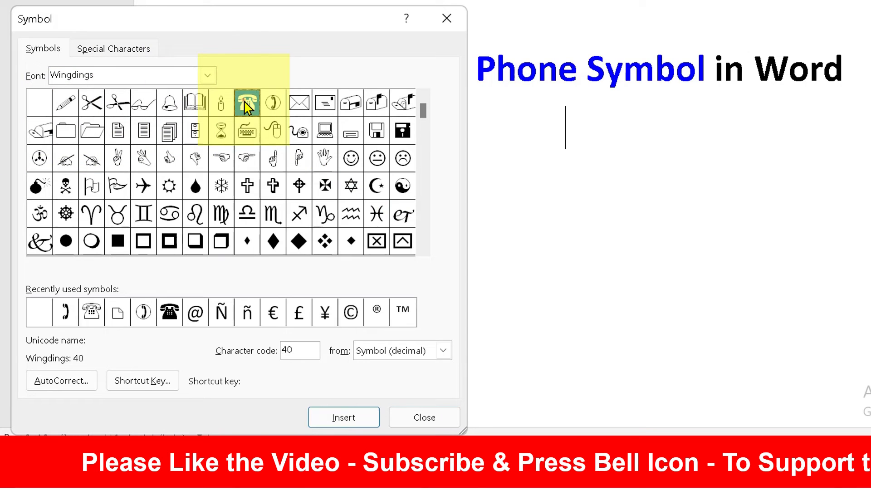
pyautogui.click(329, 420)
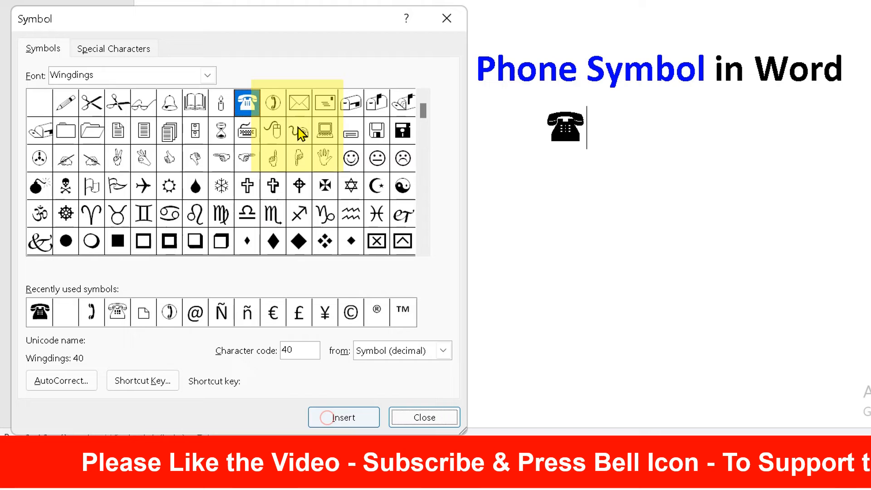
pyautogui.click(273, 103)
pyautogui.click(329, 417)
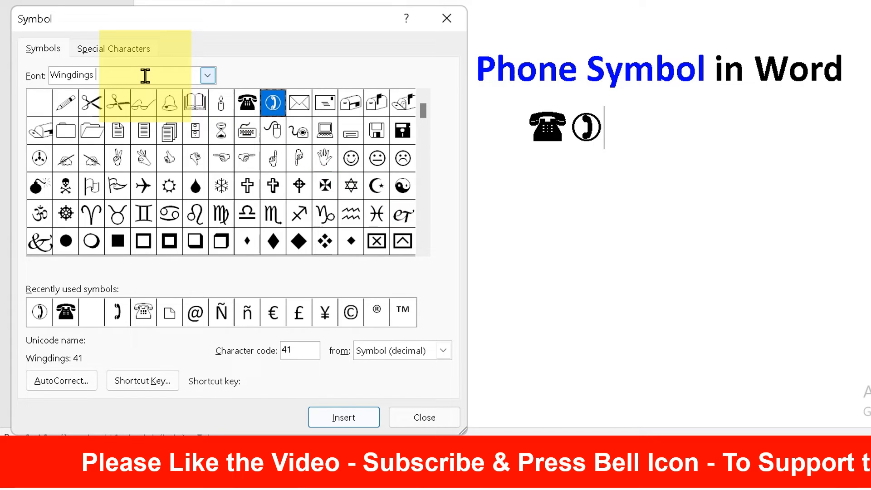
pyautogui.write('2')
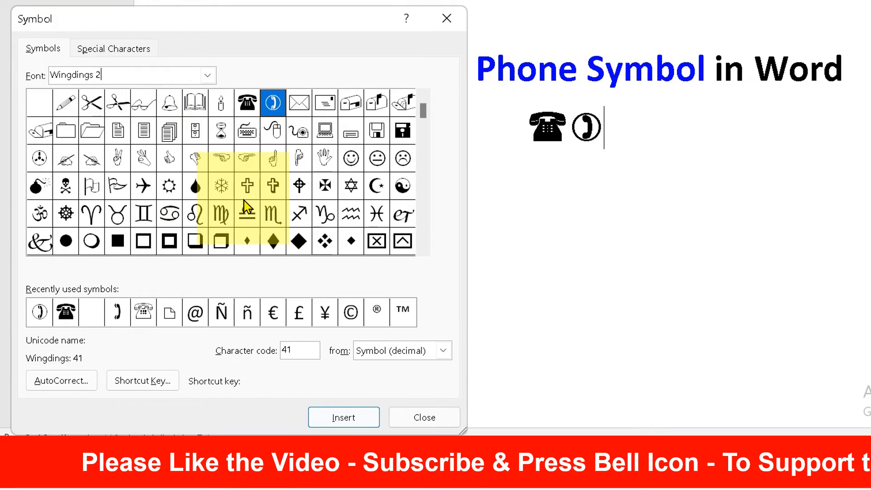
# Step: Insert the Wingdings 2 page, old telephone and handset symbols, close the dialog and select all five
pyautogui.press('Return')
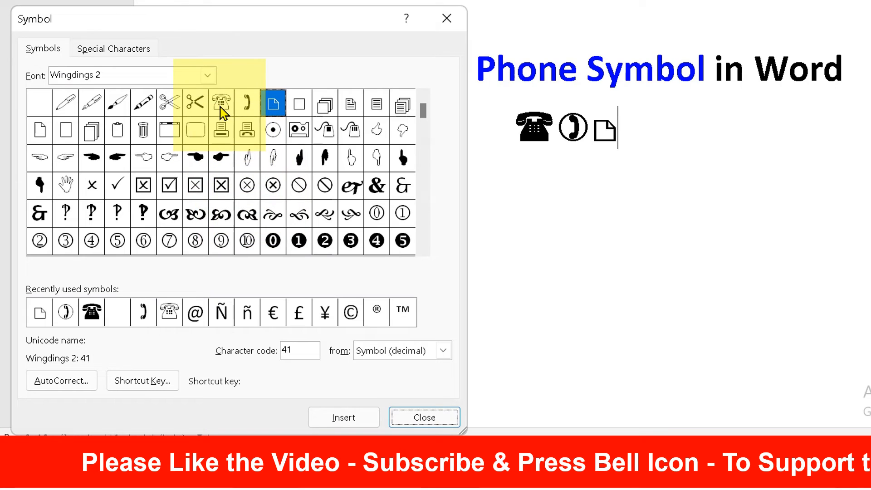
pyautogui.click(221, 103)
pyautogui.click(344, 417)
pyautogui.click(248, 103)
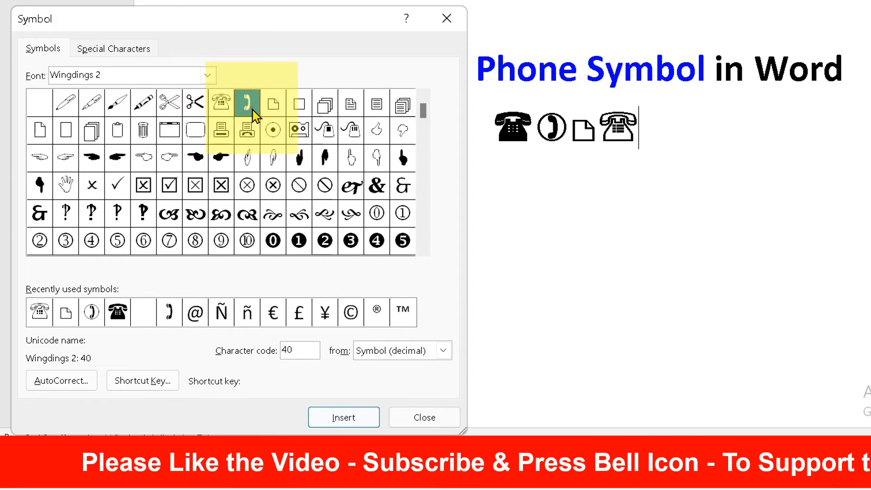
pyautogui.click(344, 417)
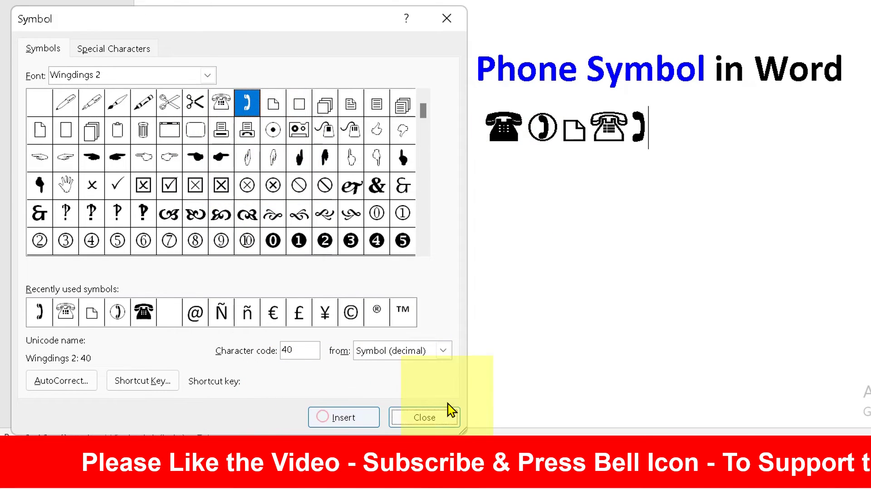
pyautogui.click(424, 418)
pyautogui.moveTo(517, 208); pyautogui.dragTo(382, 208)
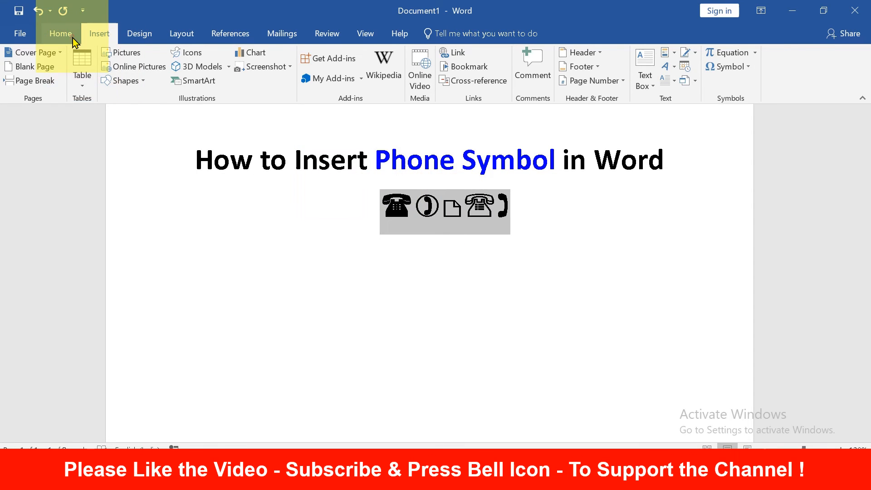
# Step: Make the selected symbols size 72 and colour them blue
pyautogui.click(61, 34)
pyautogui.click(183, 58)
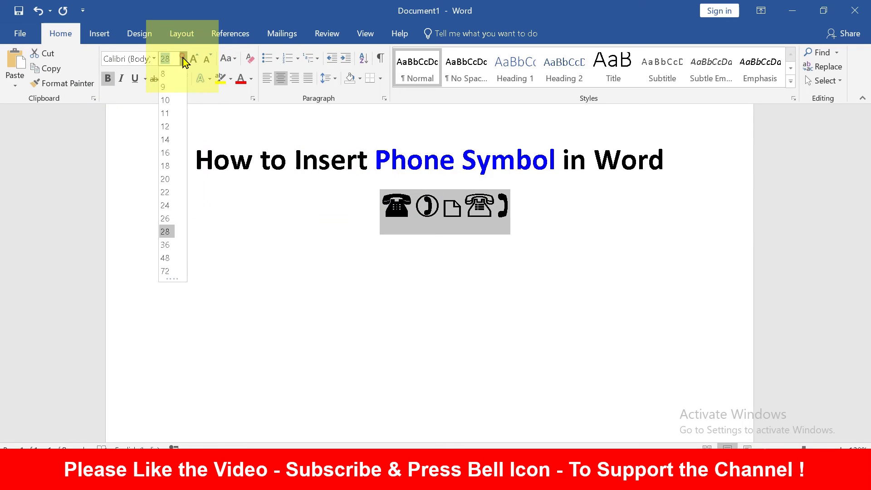
pyautogui.click(164, 269)
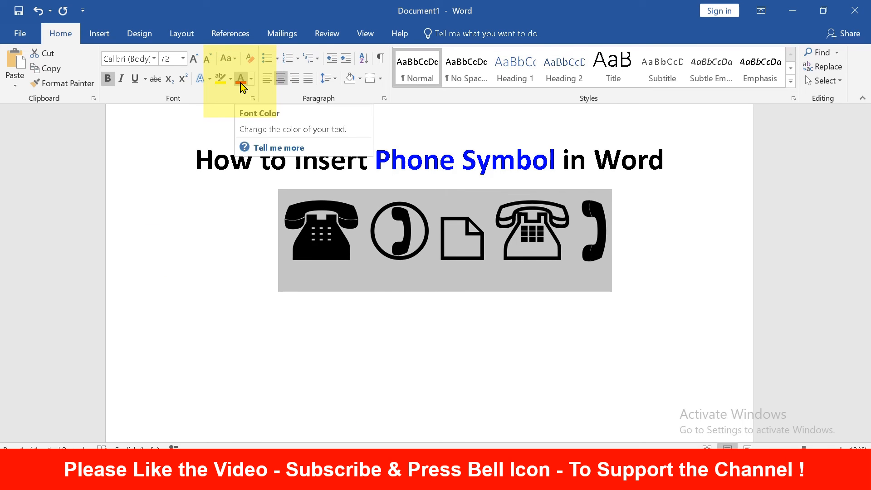
pyautogui.click(241, 83)
pyautogui.click(251, 81)
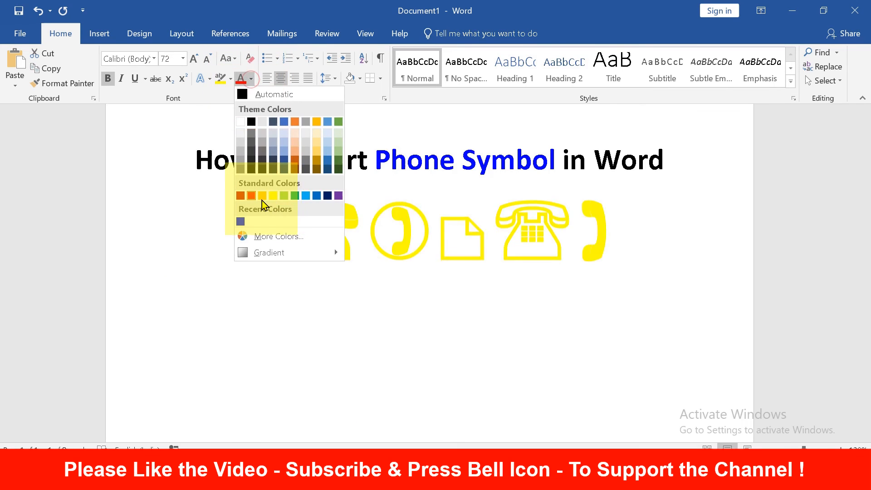
pyautogui.click(241, 222)
# Step: Delete the page symbol, leaving four blue phone symbols
pyautogui.click(650, 278)
pyautogui.press('BackSpace')
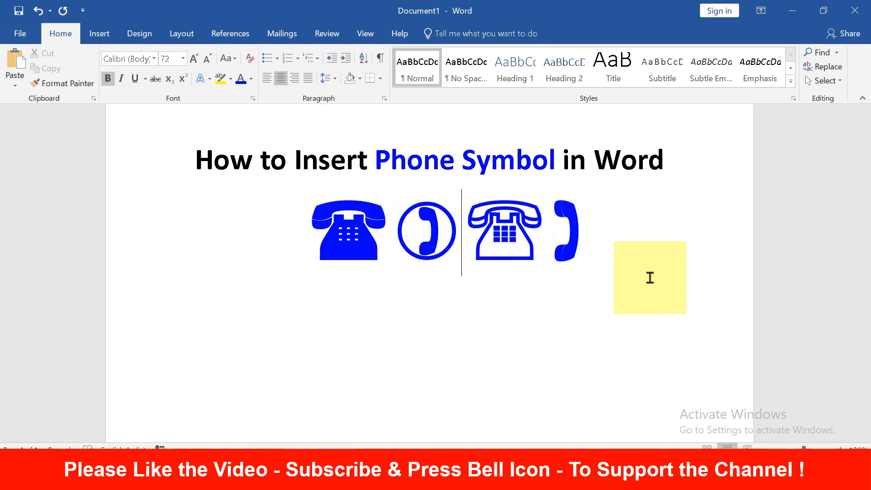